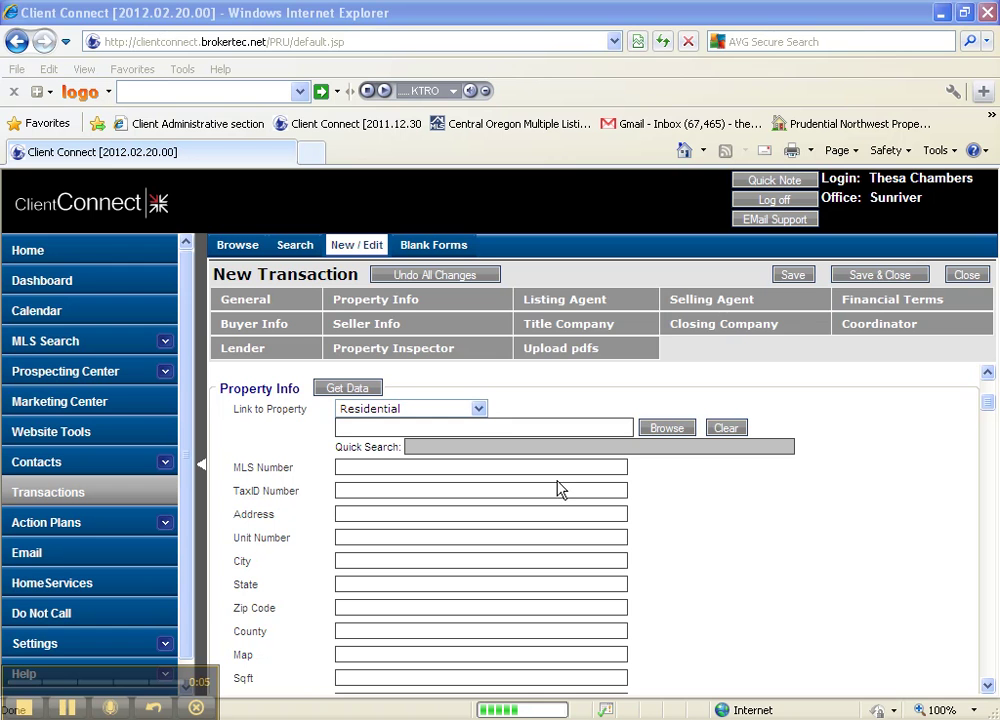
# Open the residential property search to link a listing to the new transaction.
pyautogui.click(988, 376)
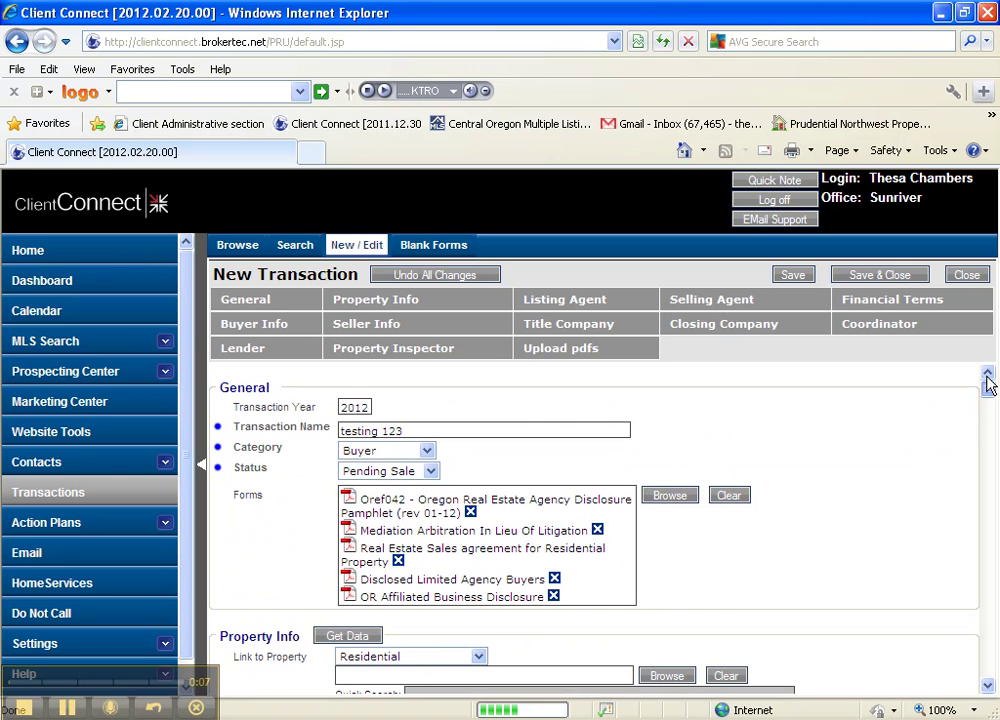
pyautogui.scroll(-3, 885, 458)
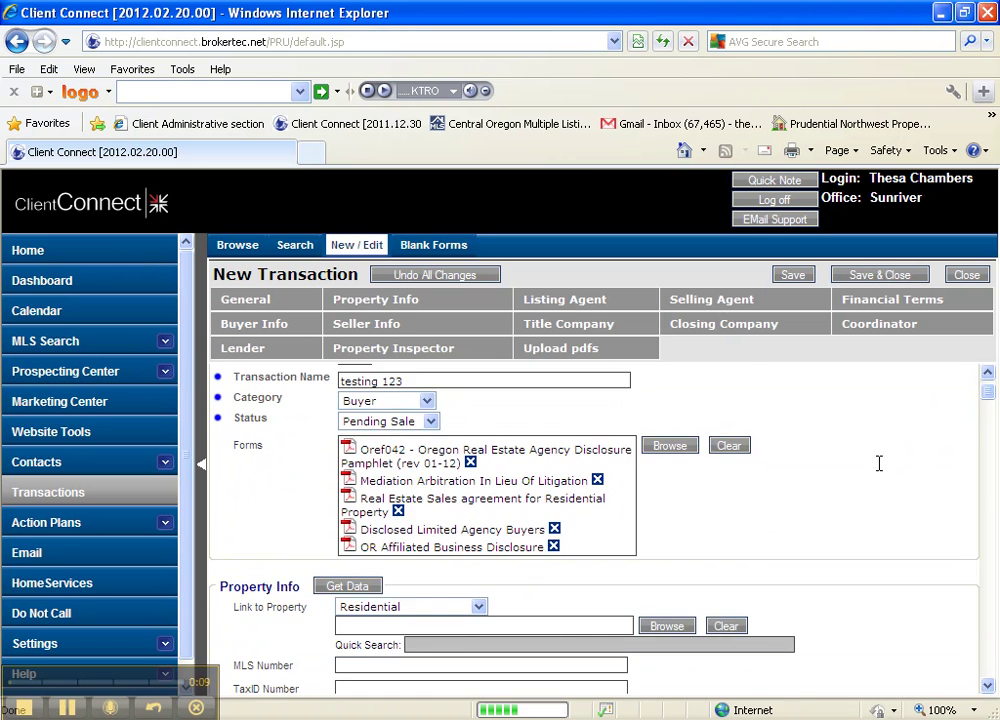
pyautogui.scroll(-1, 880, 474)
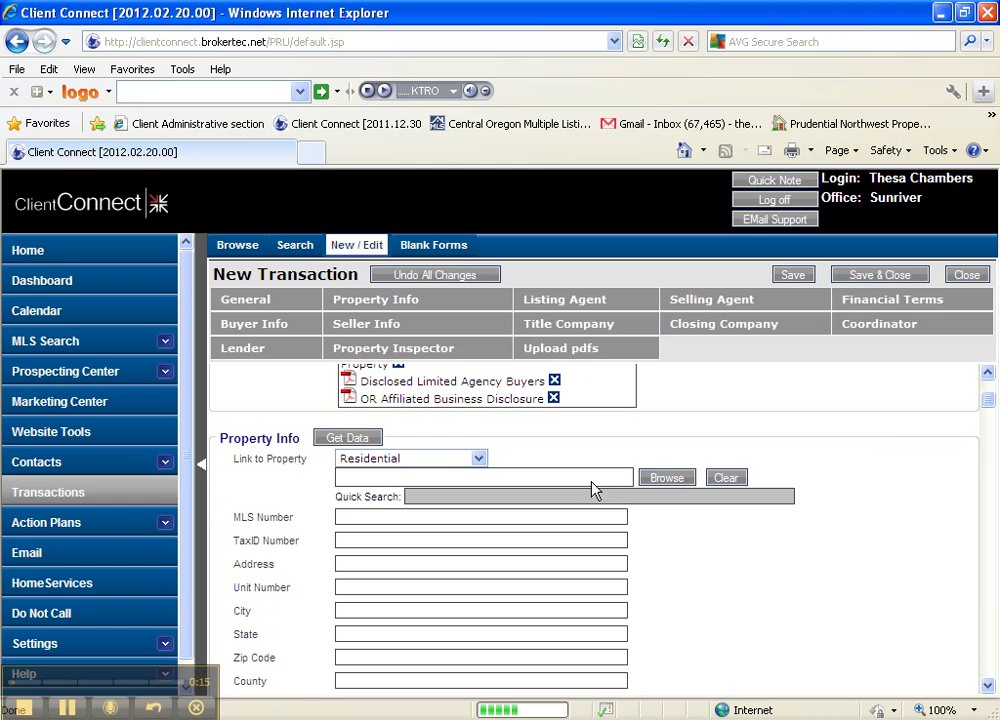
pyautogui.click(657, 476)
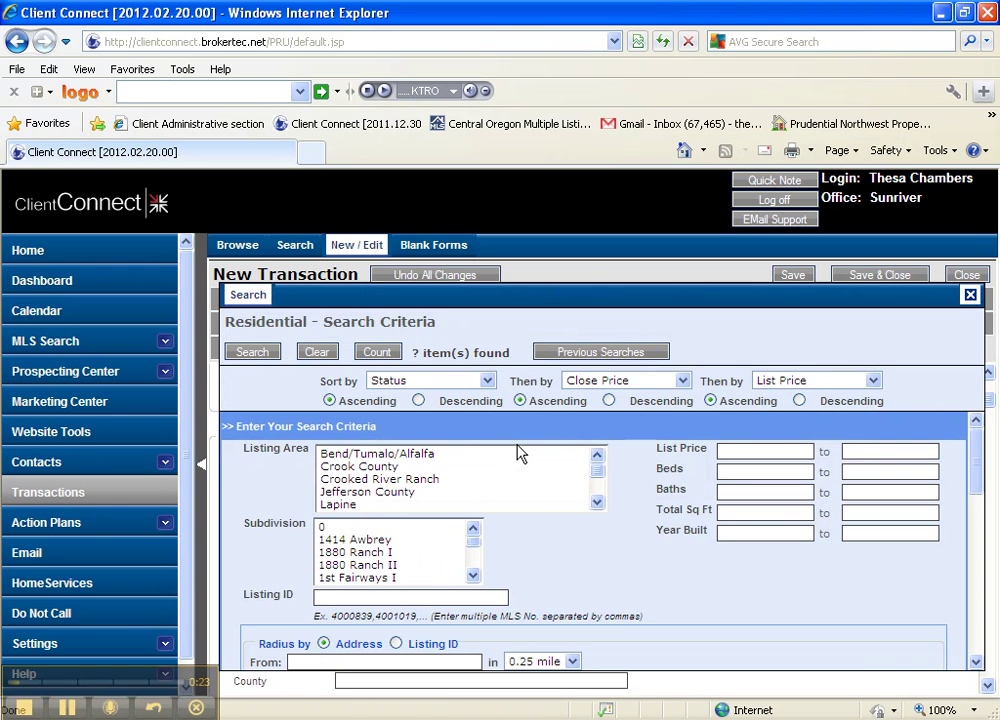
pyautogui.scroll(-1, 497, 459)
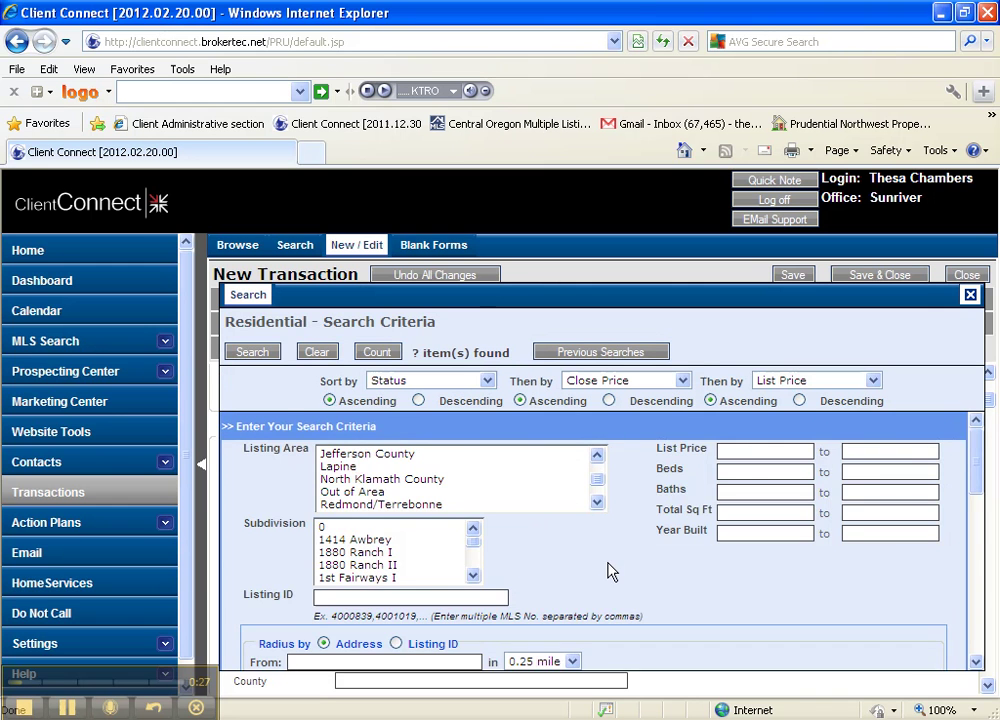
pyautogui.scroll(-3, 605, 560)
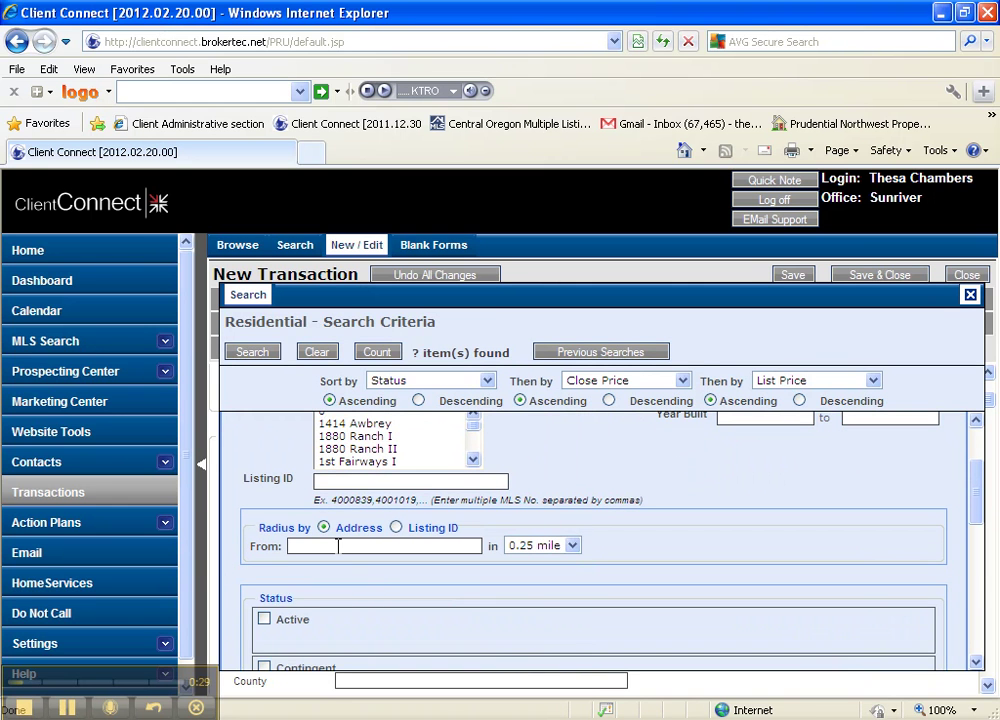
# Search for listings within a 0.25-mile radius of the property's street address.
pyautogui.click(338, 545)
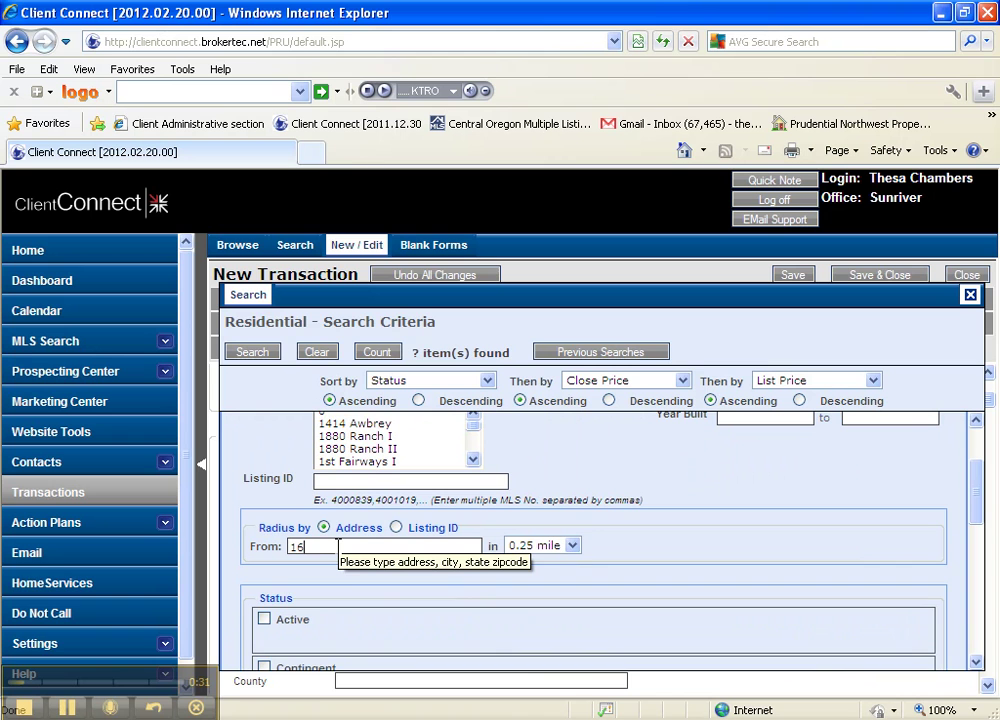
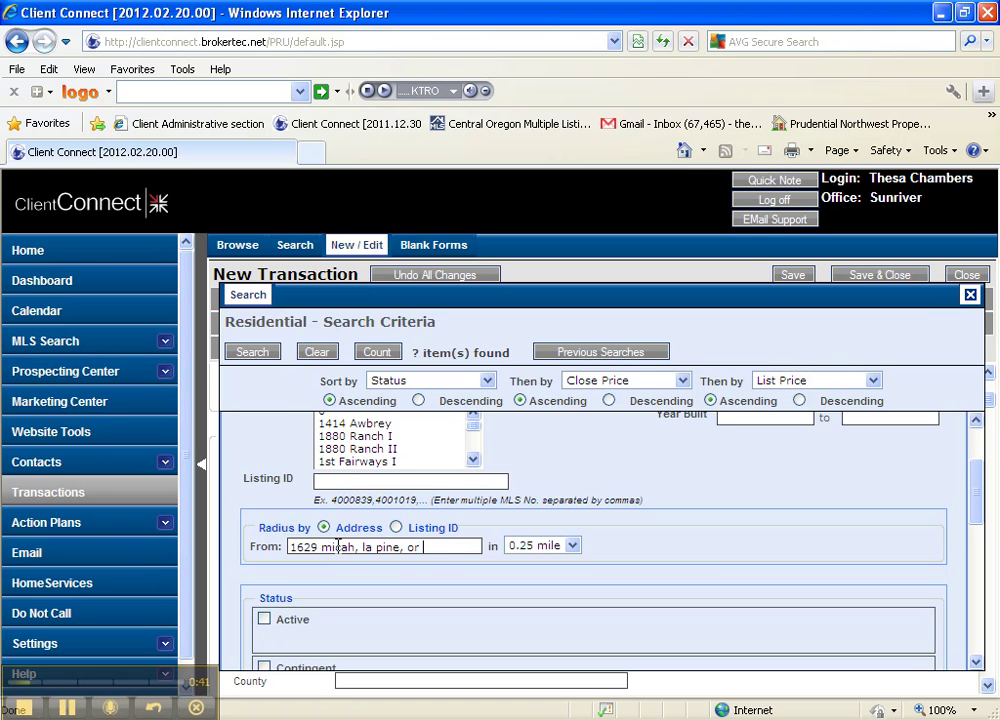
pyautogui.scroll(-5, 375, 585)
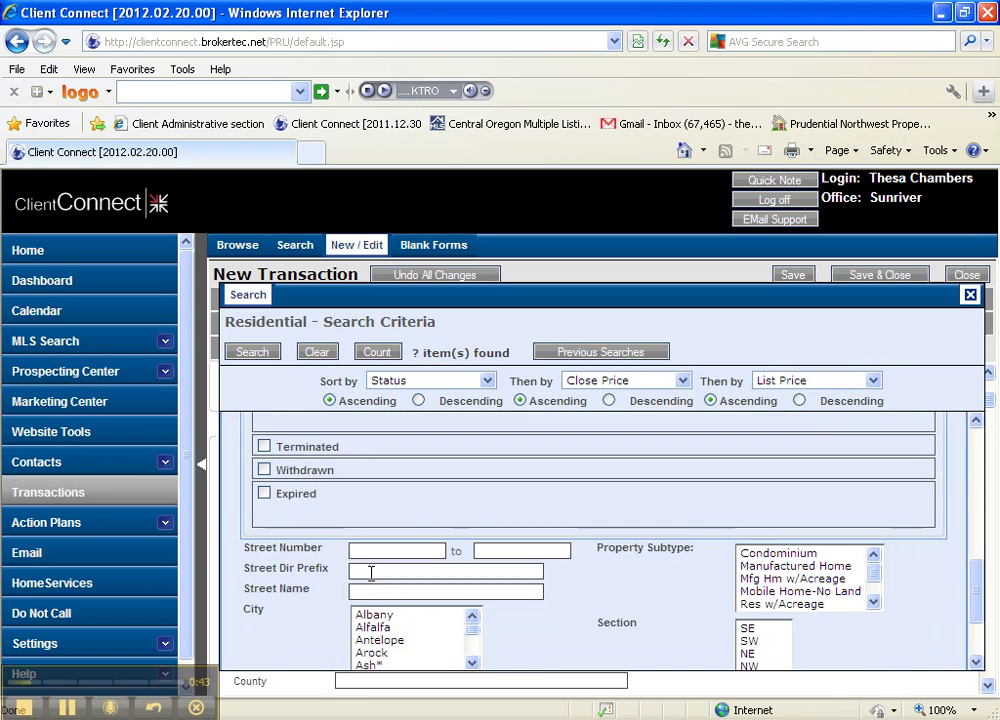
pyautogui.scroll(-2, 563, 588)
pyautogui.click(252, 352)
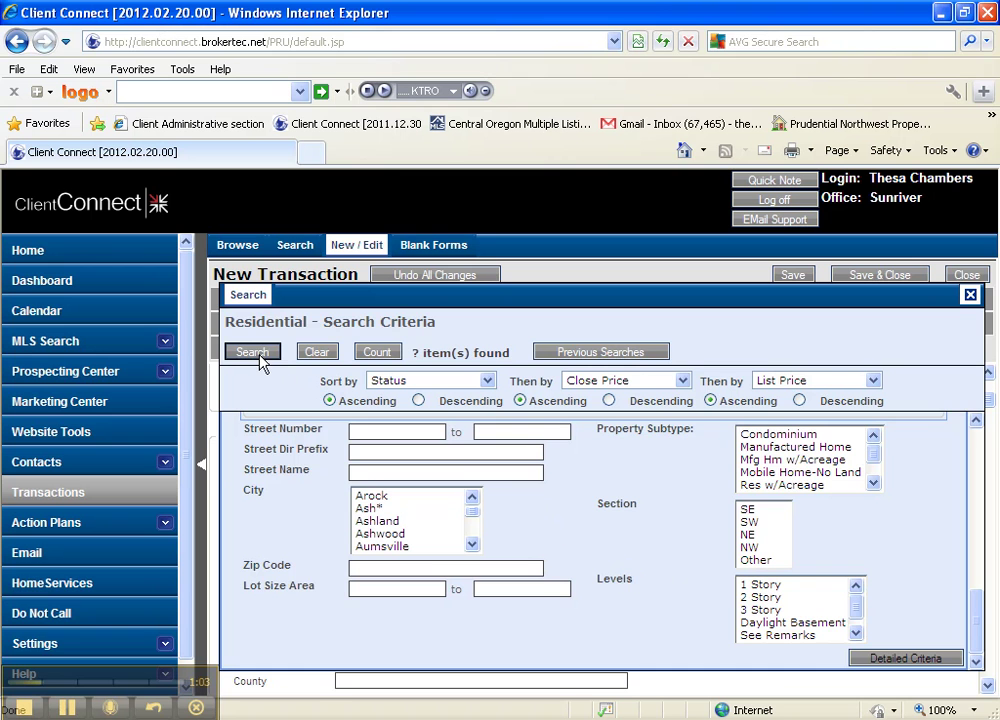
pyautogui.moveTo(975, 607); pyautogui.dragTo(975, 416)
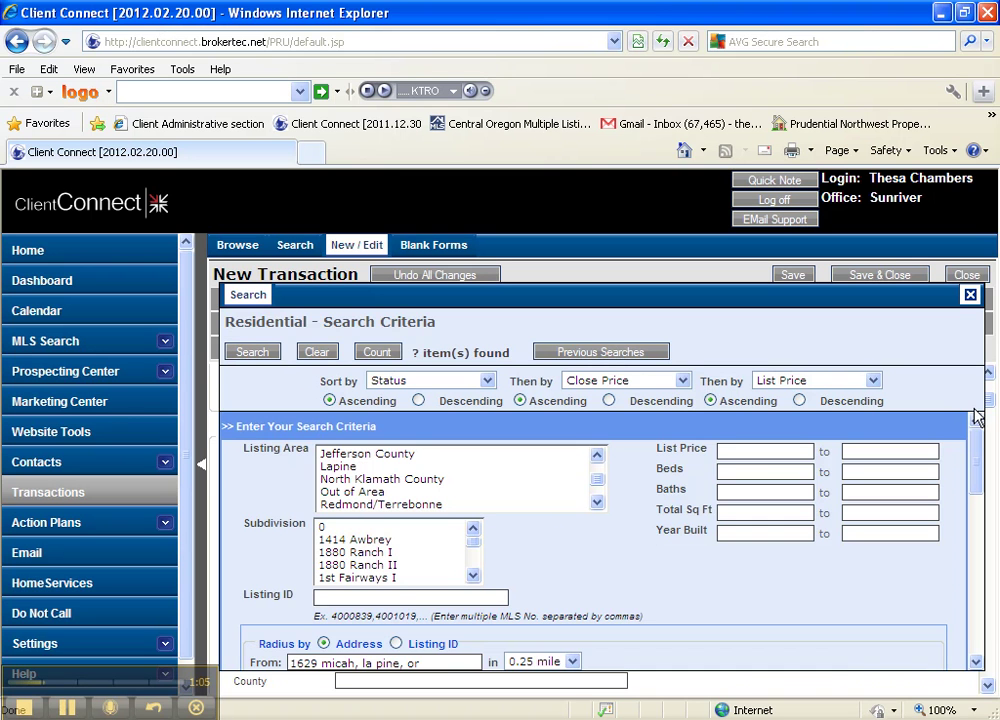
# Pick MLS listing 201201216 from the search results and link it to the transaction.
pyautogui.click(252, 354)
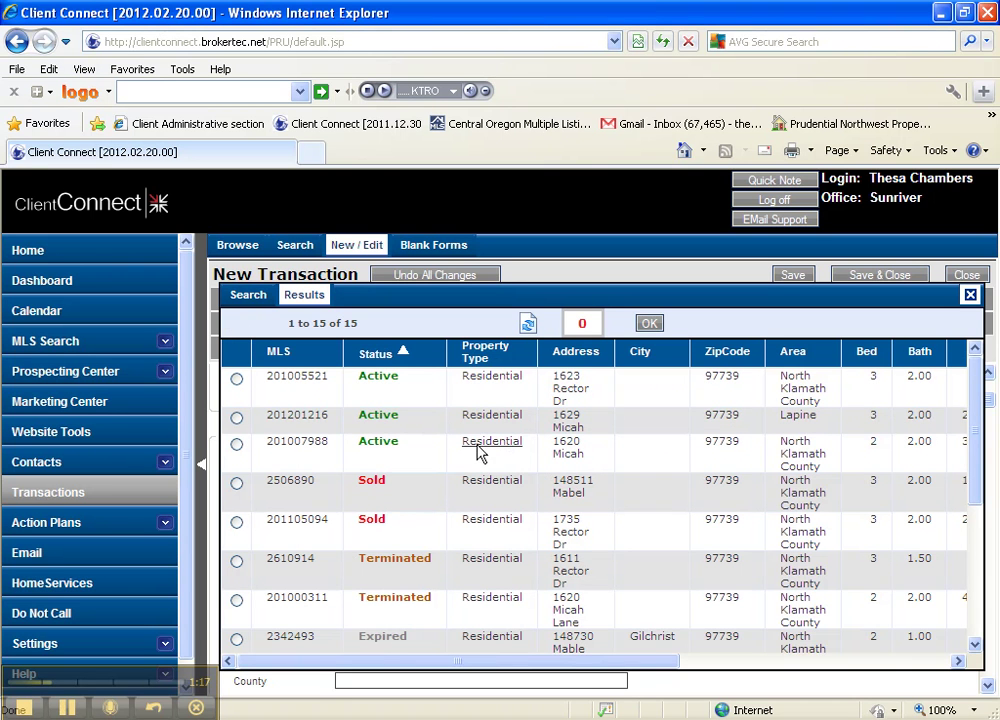
pyautogui.click(237, 419)
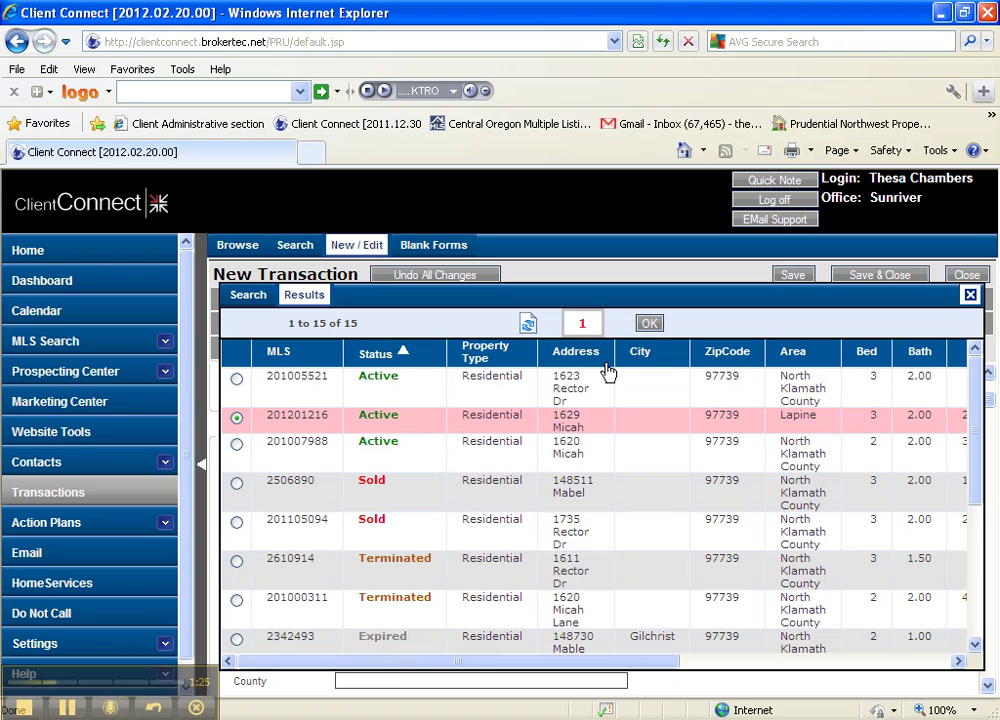
pyautogui.click(649, 324)
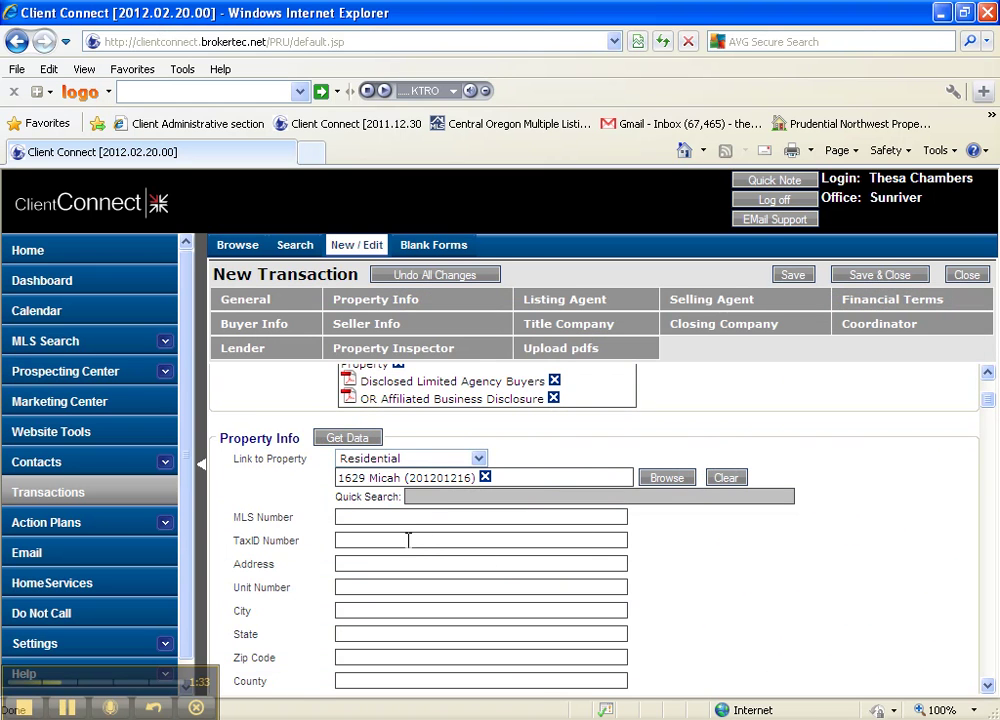
# Enter the property's street address, city, state and zip code in Property Info, correcting the zip.
pyautogui.scroll(-1, 410, 535)
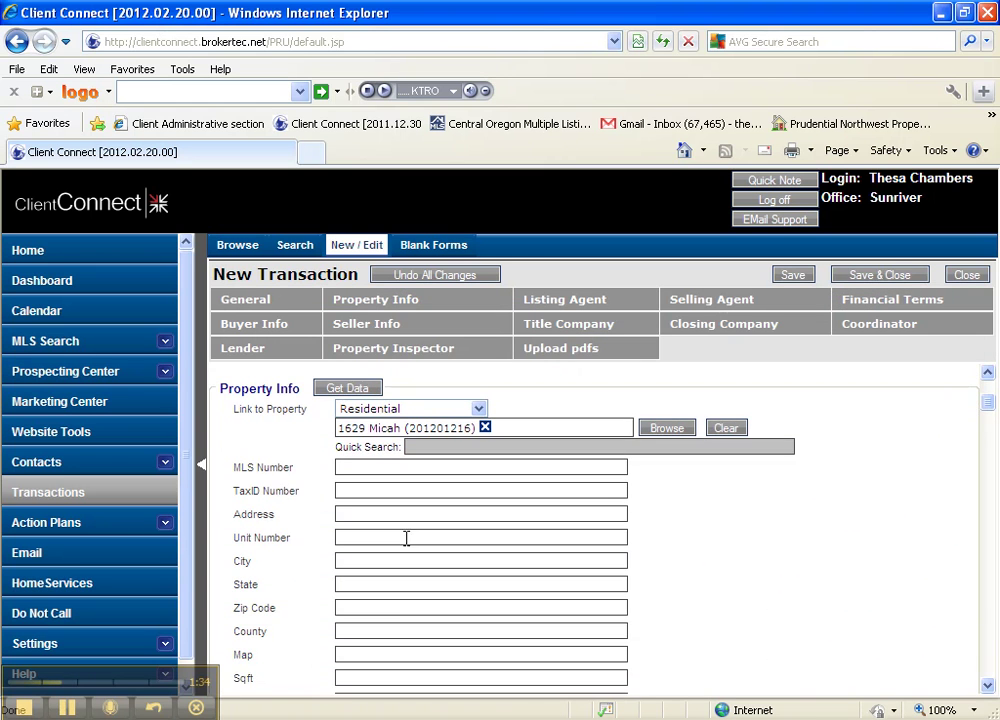
pyautogui.click(351, 515)
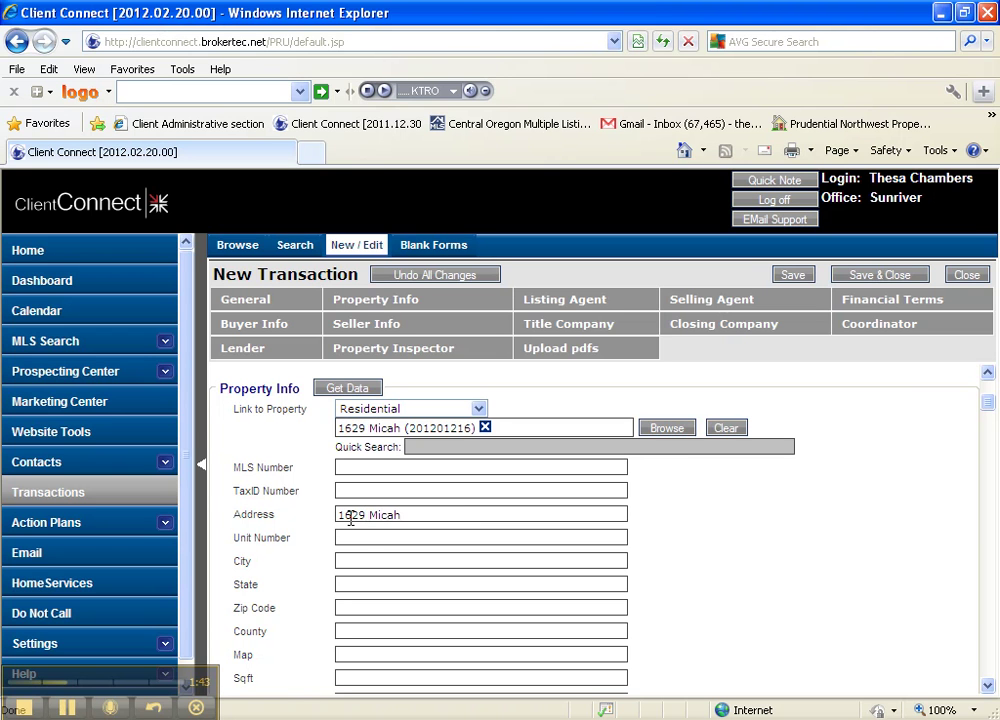
pyautogui.click(363, 562)
pyautogui.write('La Pi')
pyautogui.write('ne ')
pyautogui.write('OR')
pyautogui.press('Tab')
pyautogui.write('977')
pyautogui.write('29')
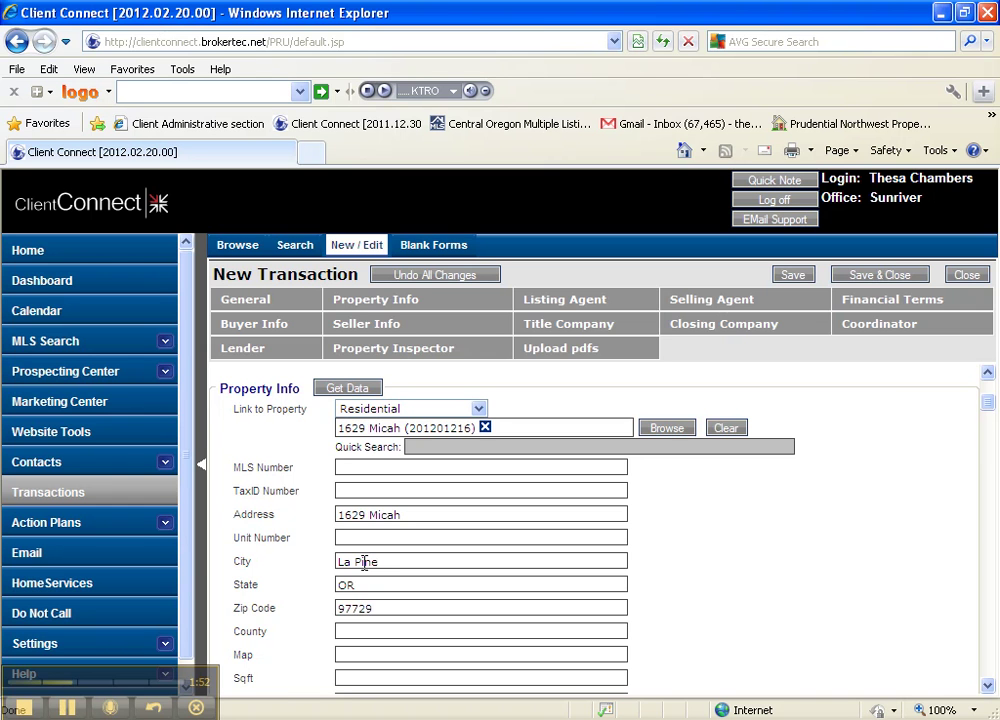
pyautogui.press('BackSpace')
pyautogui.press('BackSpace')
pyautogui.write('39')
pyautogui.scroll(-5, 365, 562)
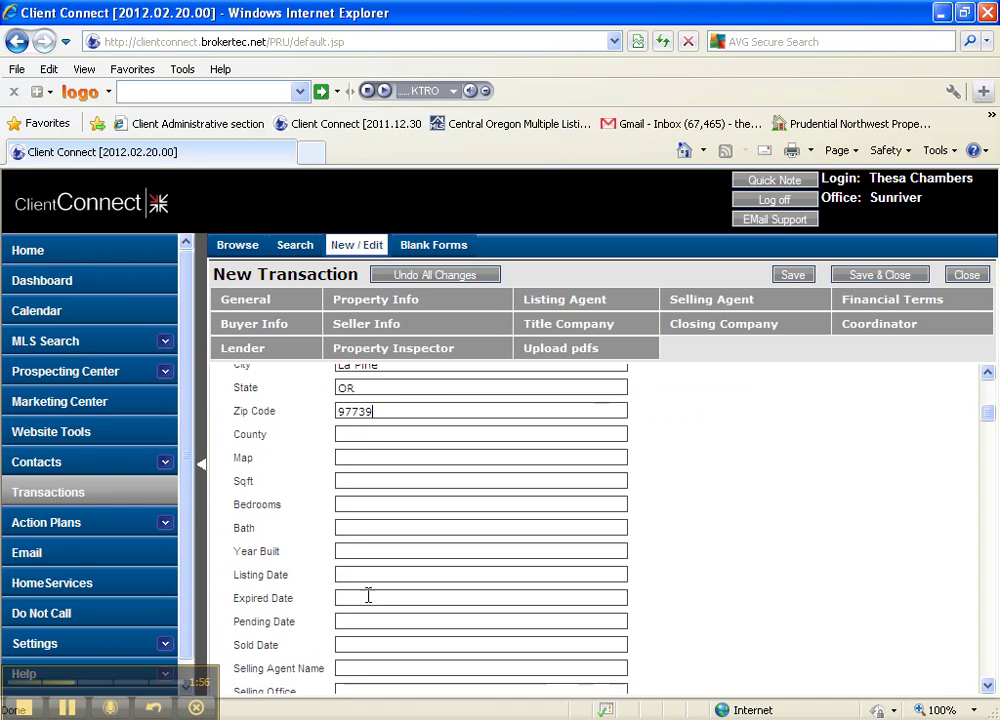
pyautogui.scroll(-8, 567, 471)
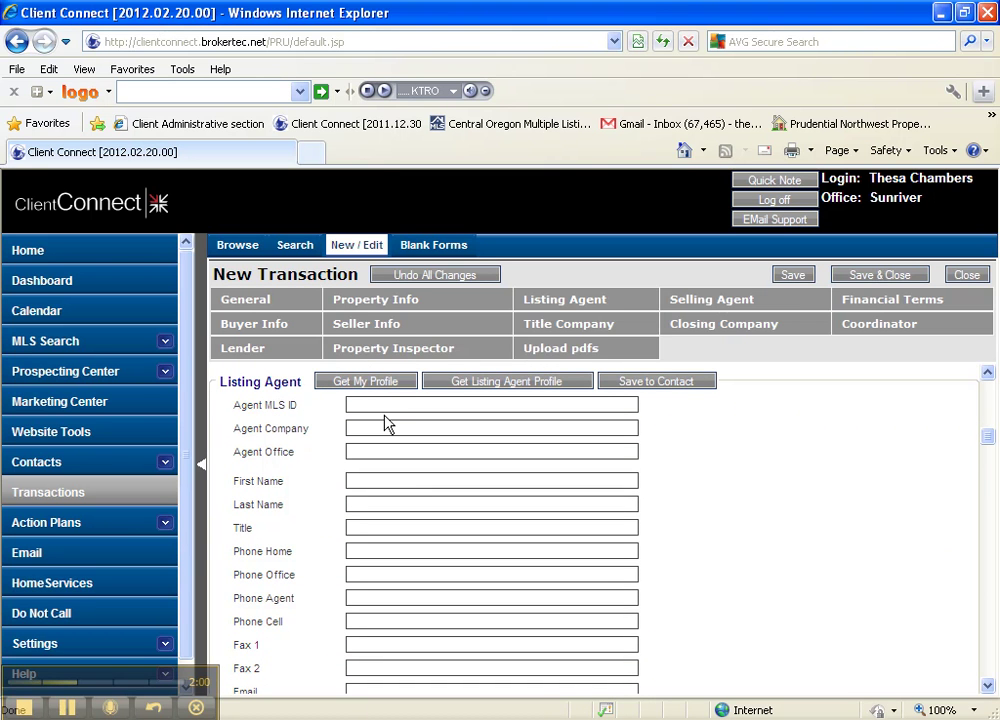
# Fill both the Listing Agent and Selling Agent sections from the user's own agent profile.
pyautogui.click(388, 386)
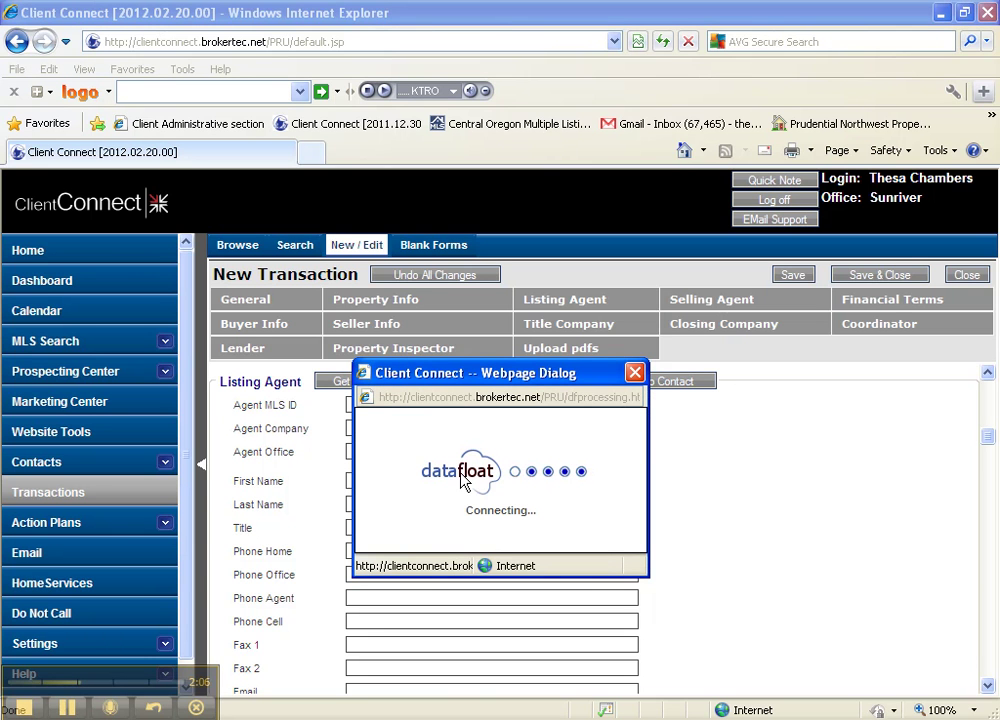
pyautogui.scroll(-2, 462, 473)
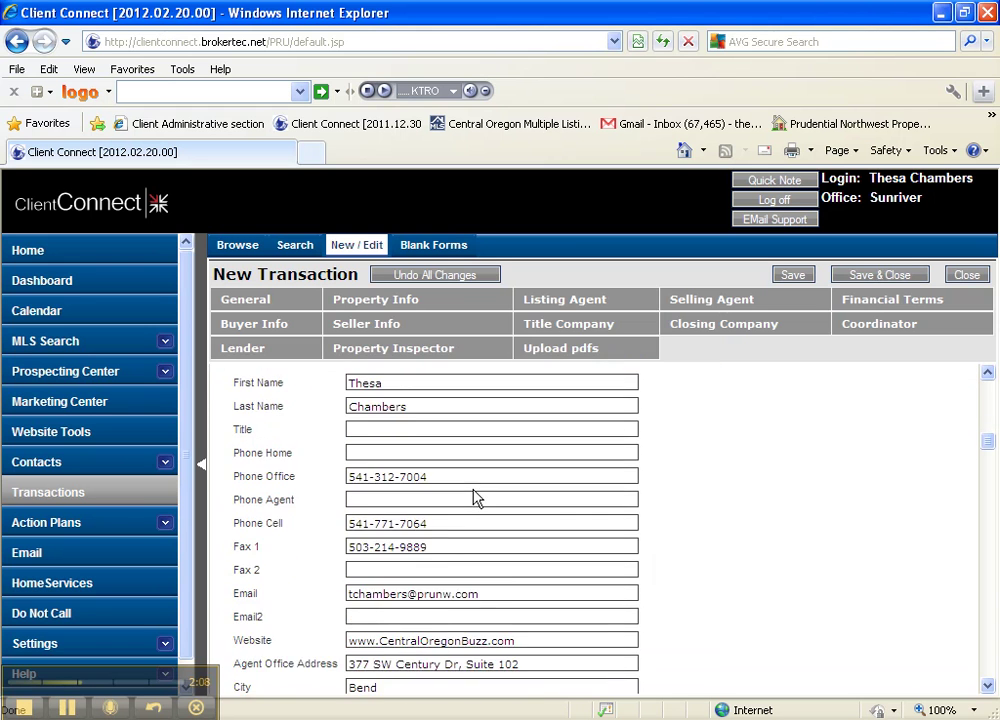
pyautogui.scroll(-6, 475, 498)
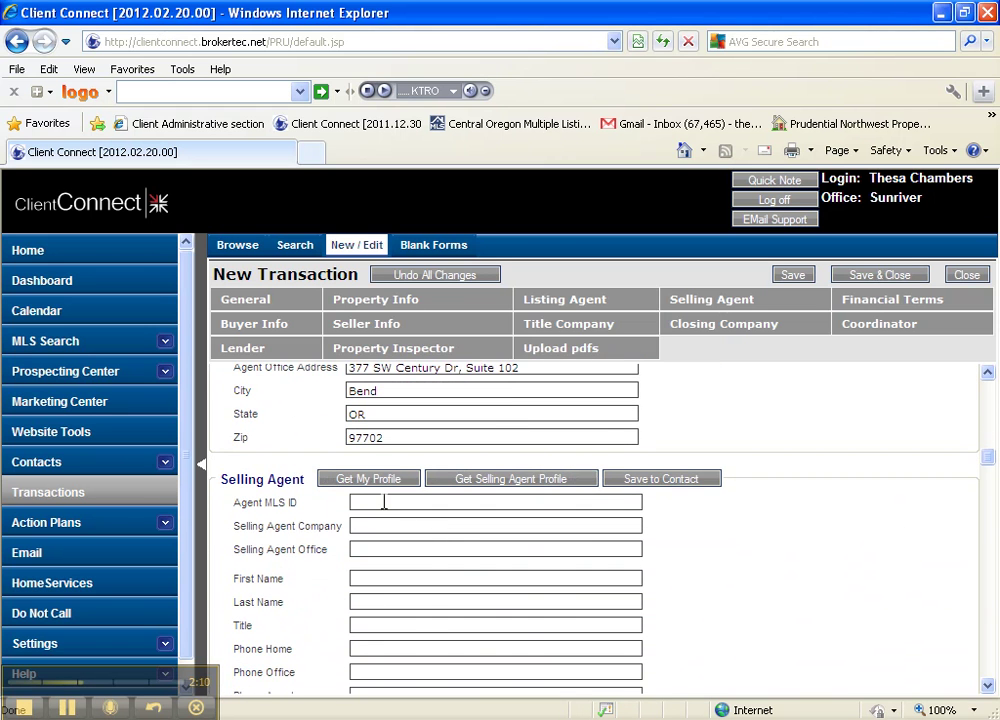
pyautogui.click(378, 482)
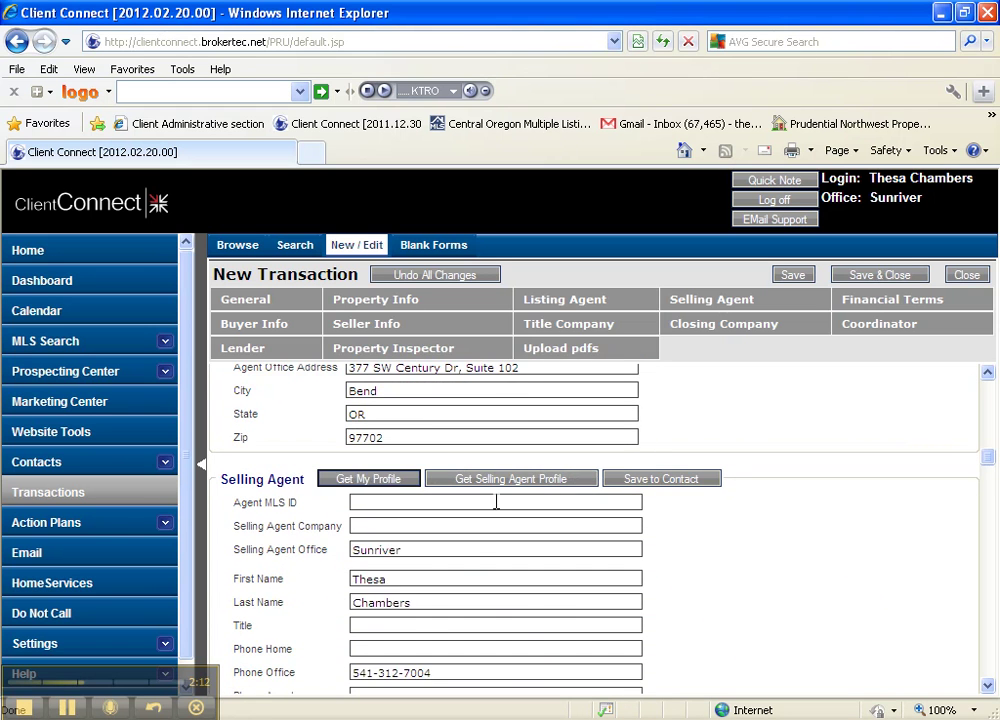
pyautogui.scroll(-9, 462, 524)
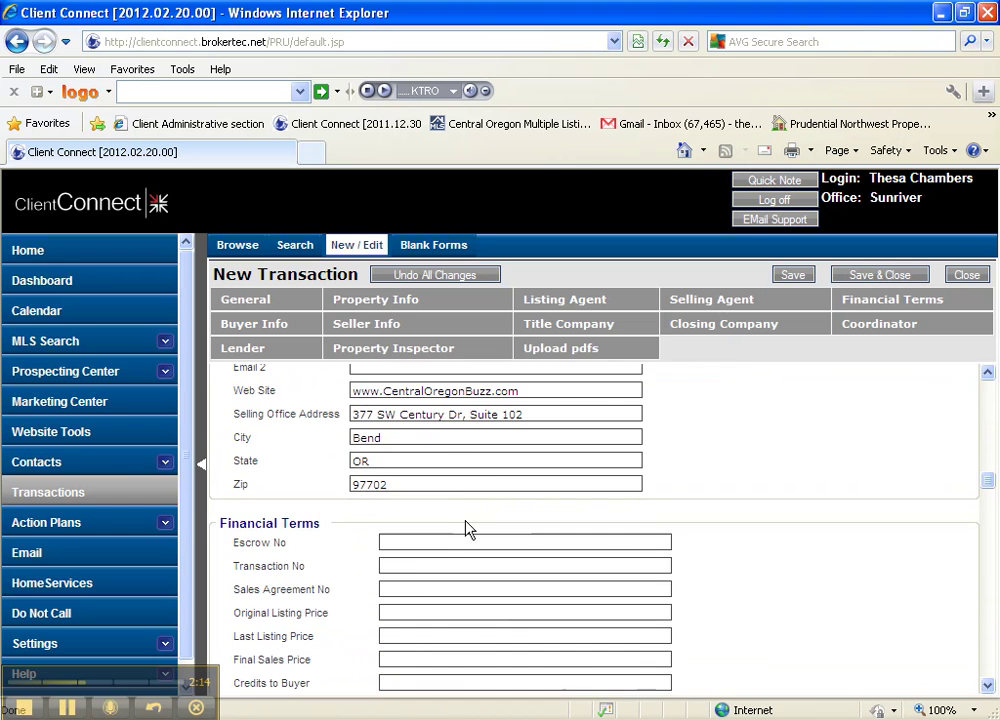
pyautogui.scroll(-5, 468, 528)
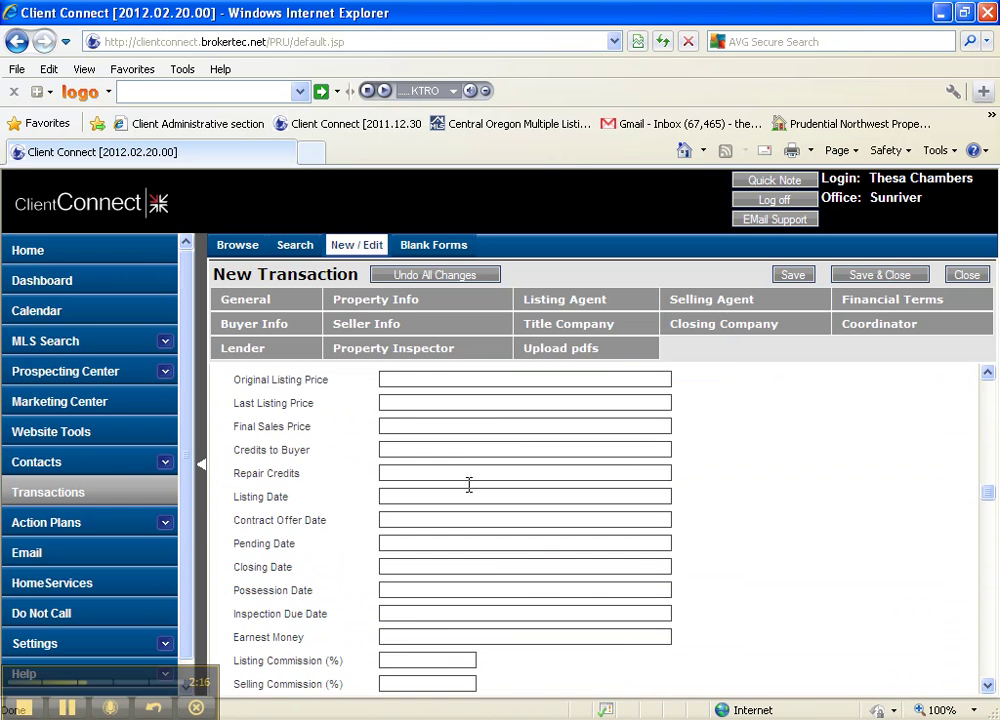
pyautogui.scroll(-10, 468, 484)
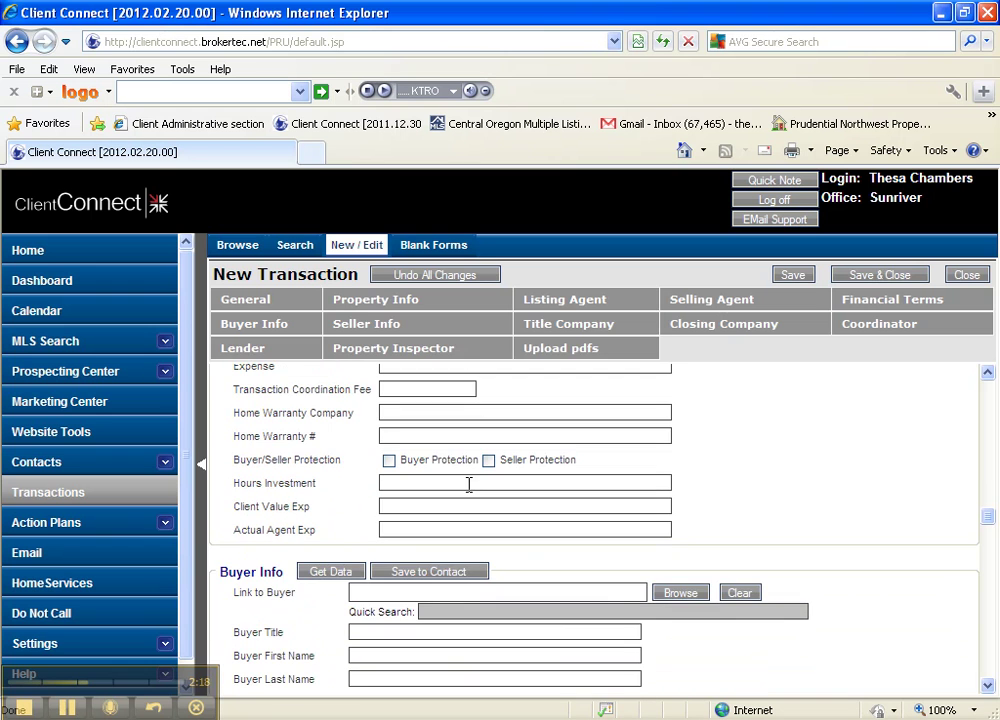
pyautogui.scroll(-3, 469, 484)
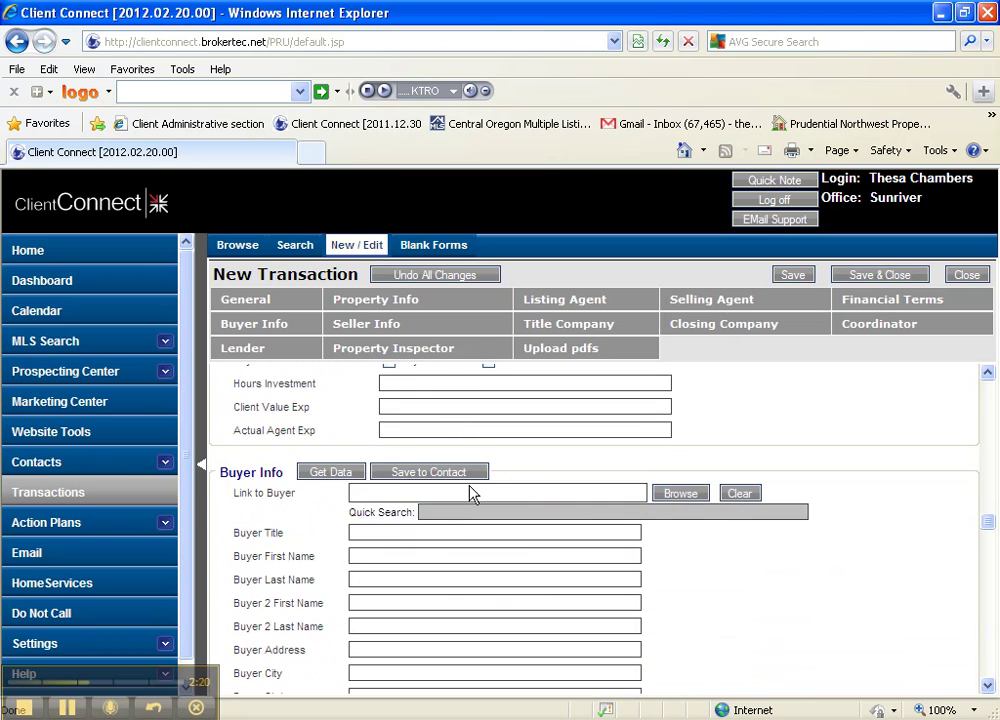
# Type the first buyer's full name and the second buyer's names into the Buyer Info fields.
pyautogui.click(398, 486)
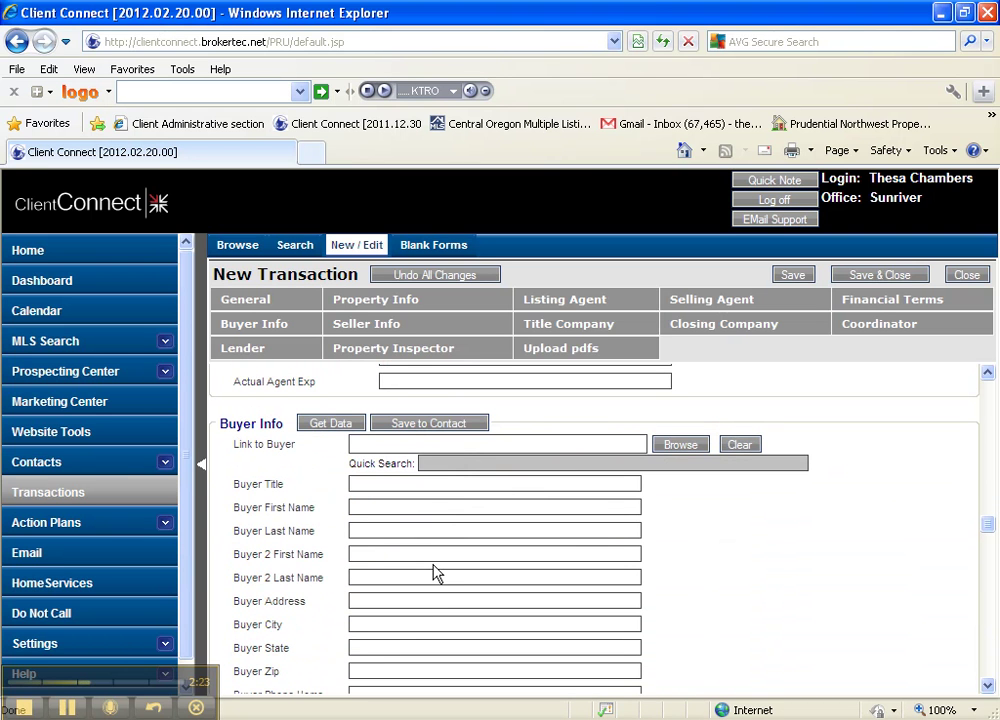
pyautogui.scroll(-1, 435, 574)
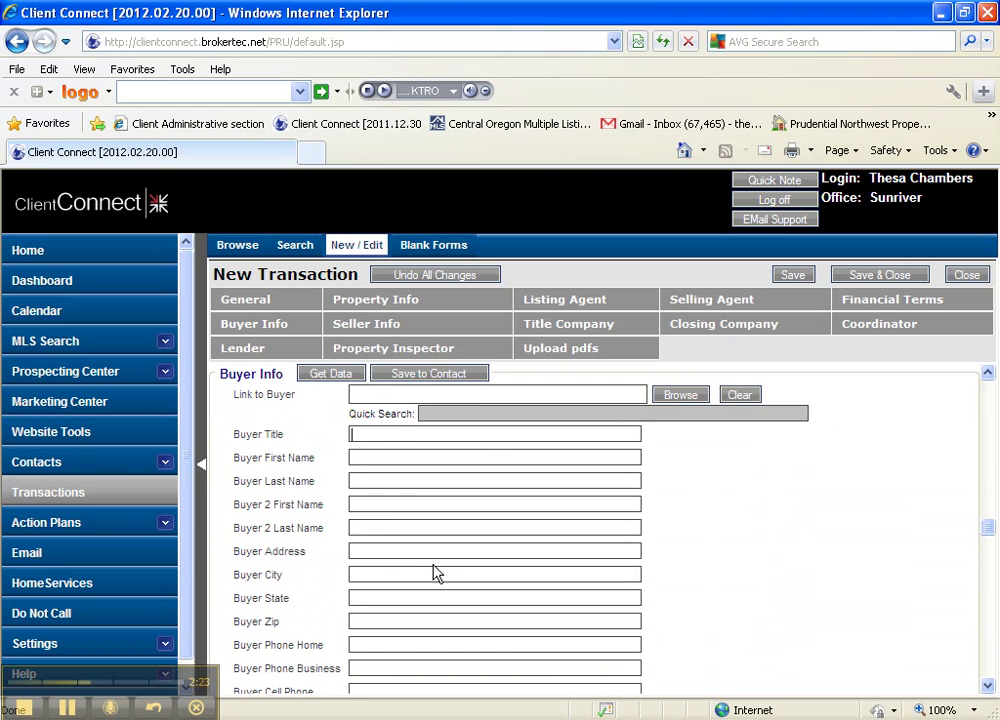
pyautogui.click(372, 458)
pyautogui.press('Tab')
pyautogui.press('Tab')
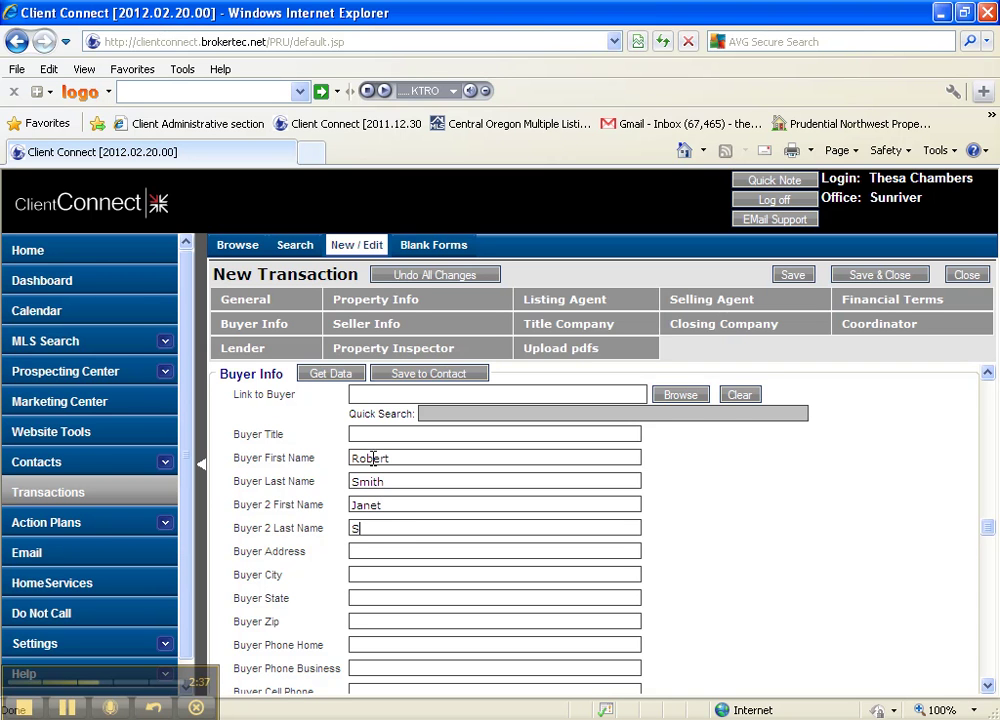
pyautogui.scroll(-1, 405, 480)
# Enter both sellers' first and last names, retyping the mis-entered first name, then save the transaction.
pyautogui.scroll(-5, 405, 480)
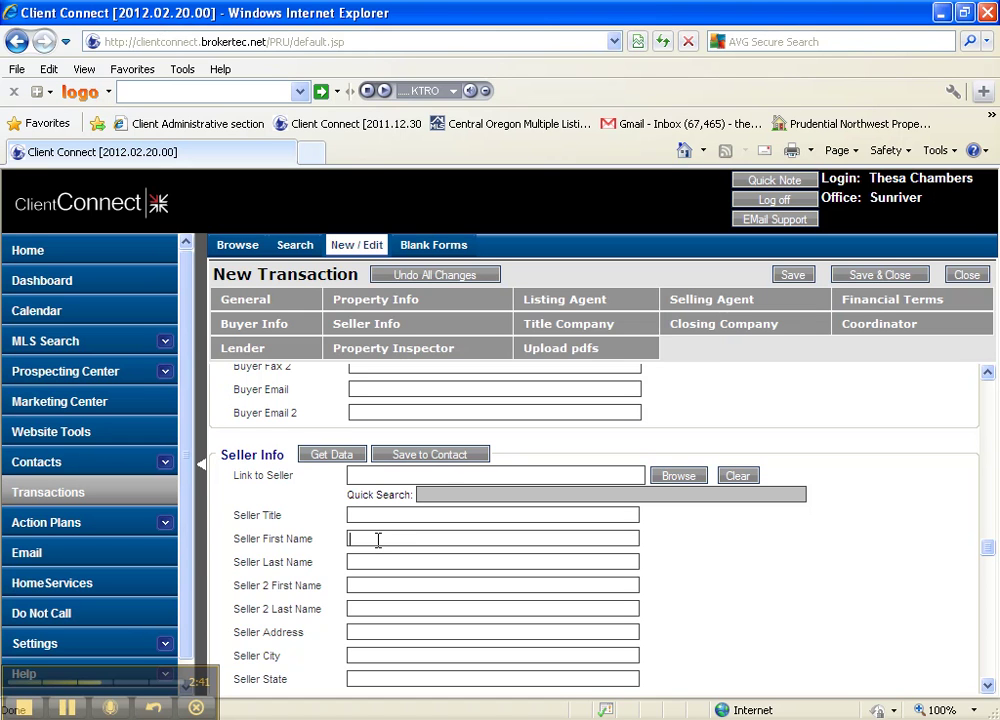
pyautogui.press('Tab')
pyautogui.tripleClick(378, 540)
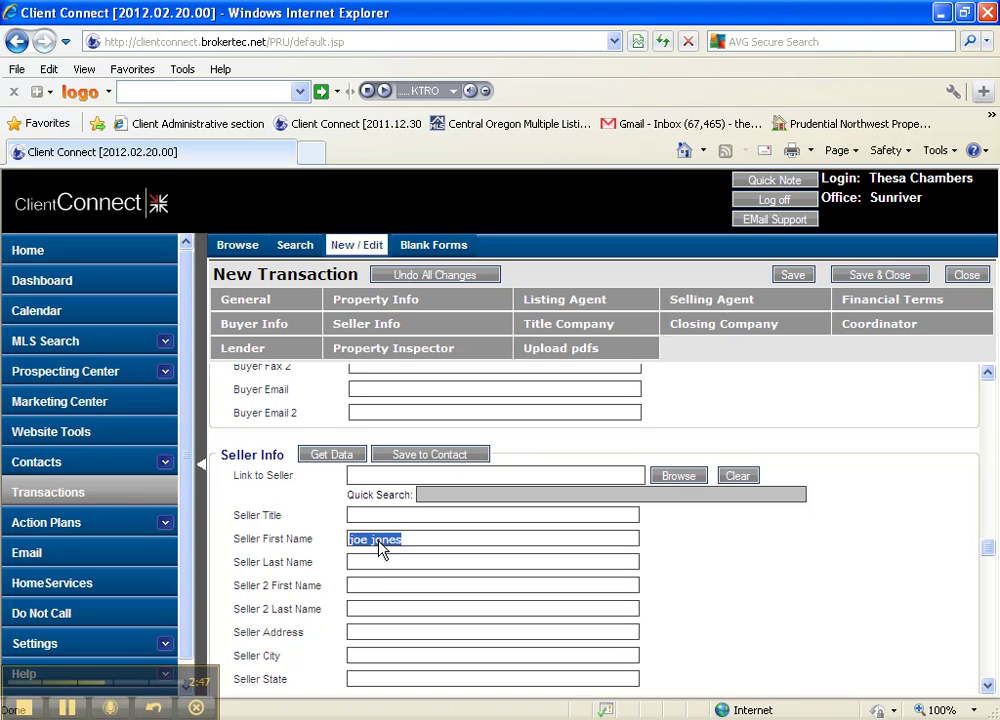
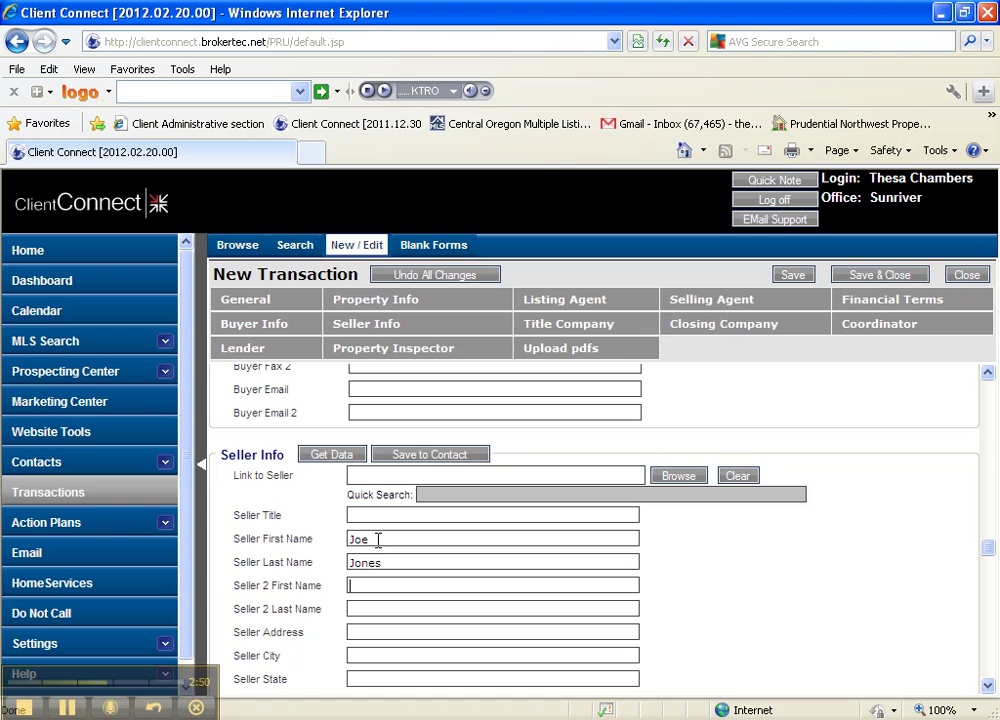
pyautogui.press('Tab')
pyautogui.press('Tab')
pyautogui.click(887, 278)
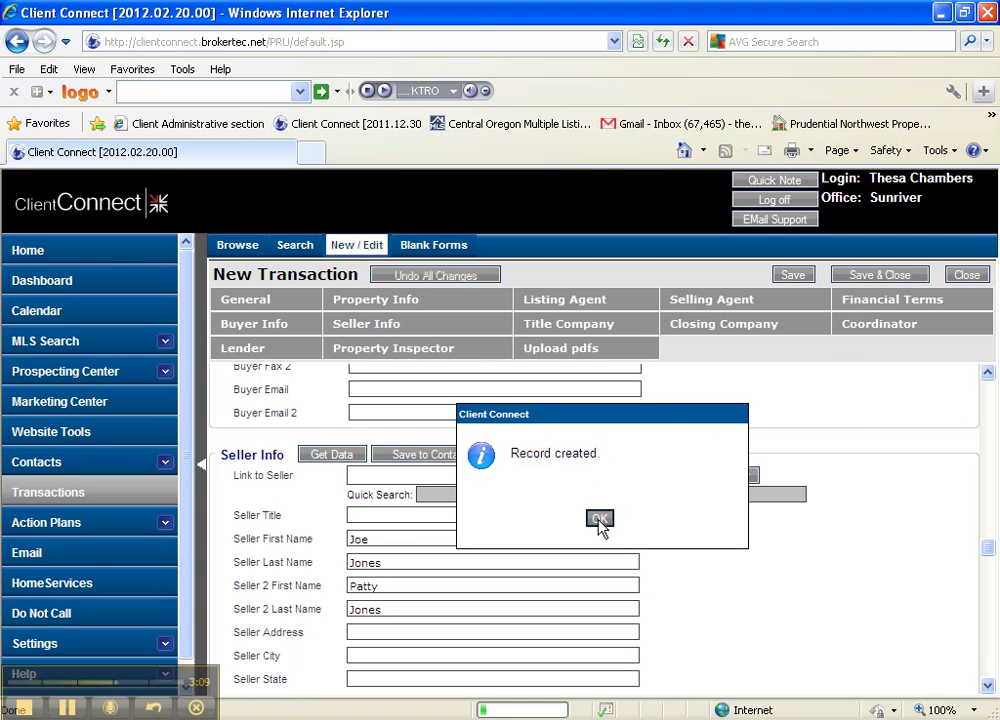
# Dismiss the 'Record created' confirmation to return to the Transactions list.
pyautogui.click(599, 521)
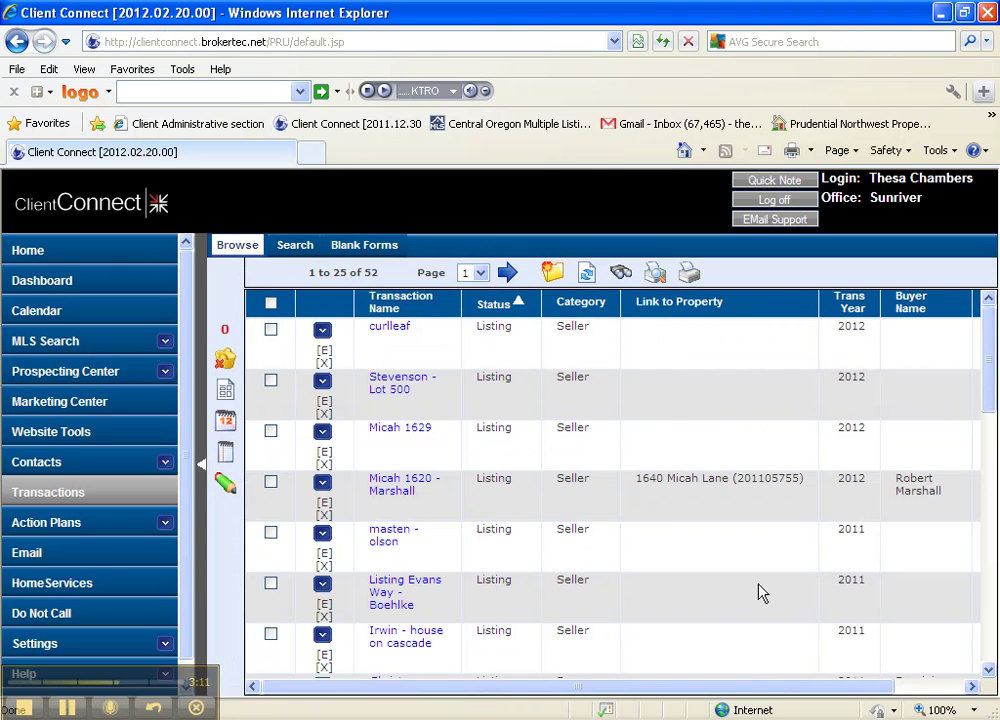